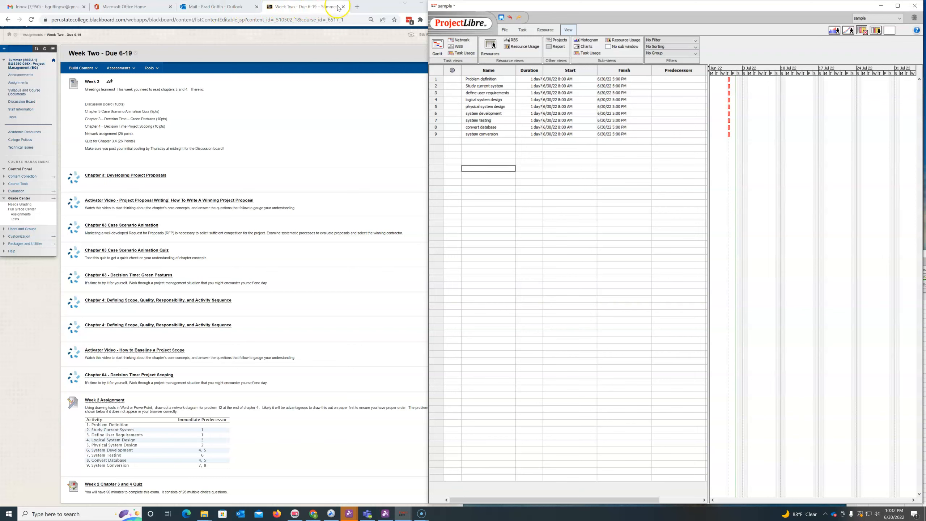
- Open projectlibre.com in a new browser tab by searching for project libre, and look over its home page
left_click(356, 7)
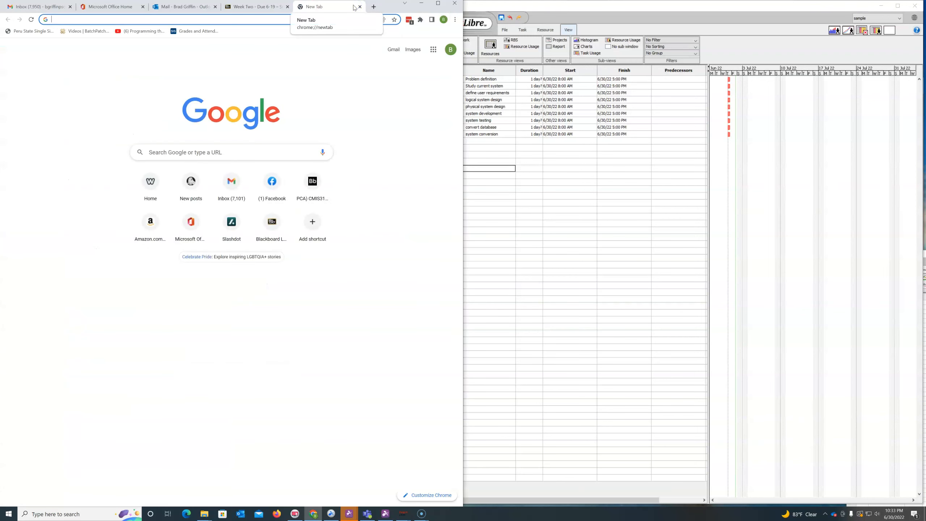
type("project libre")
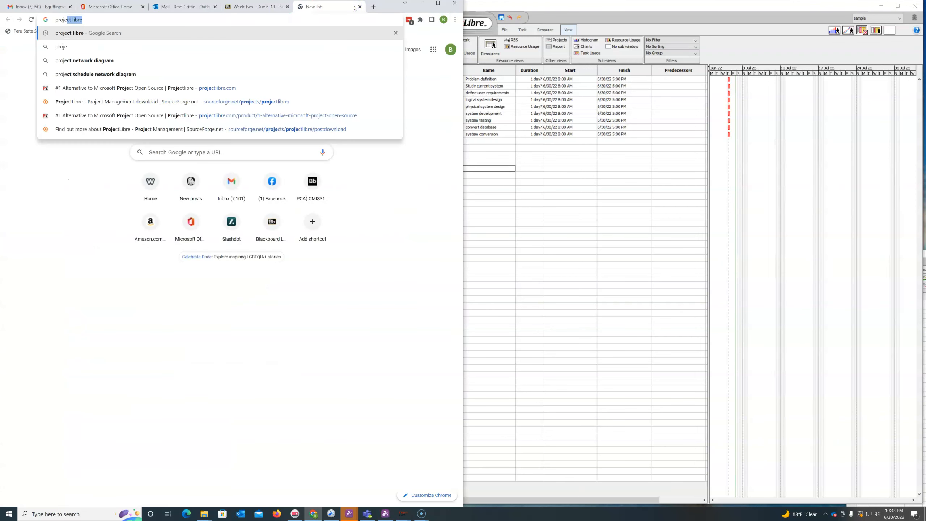
key("Return")
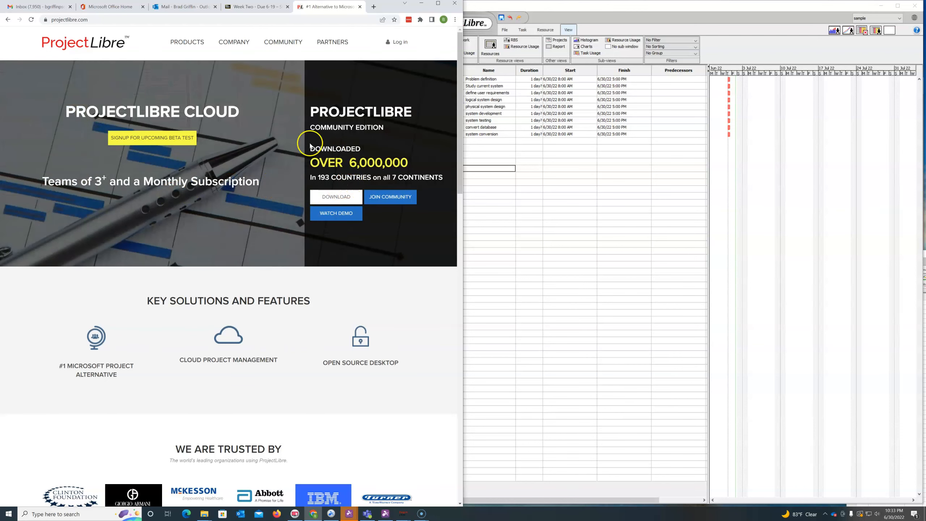
scroll(225, 289, "down", 4)
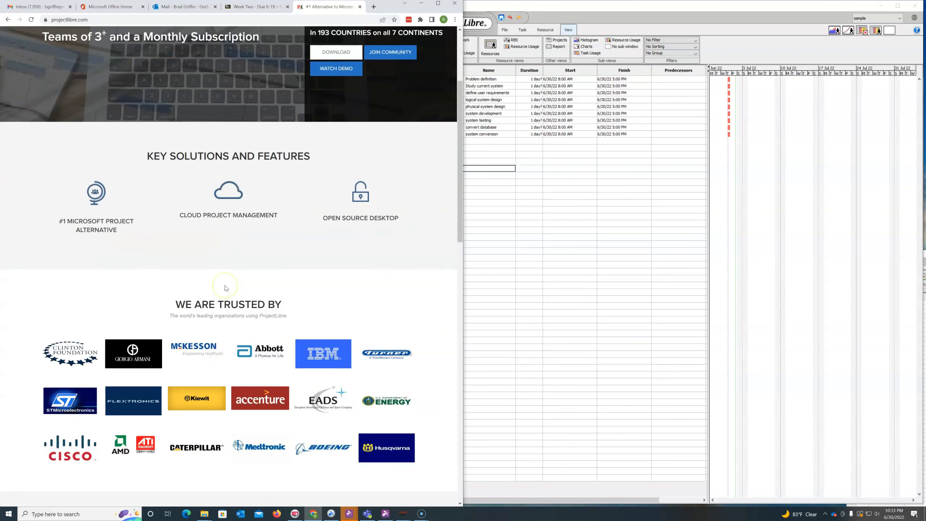
scroll(226, 289, "down", 5)
scroll(226, 287, "up", 6)
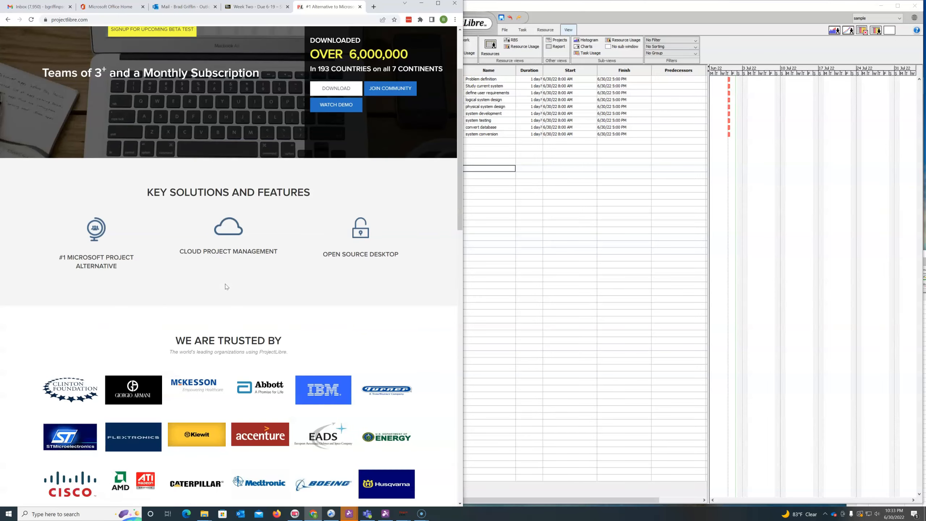
scroll(226, 287, "up", 3)
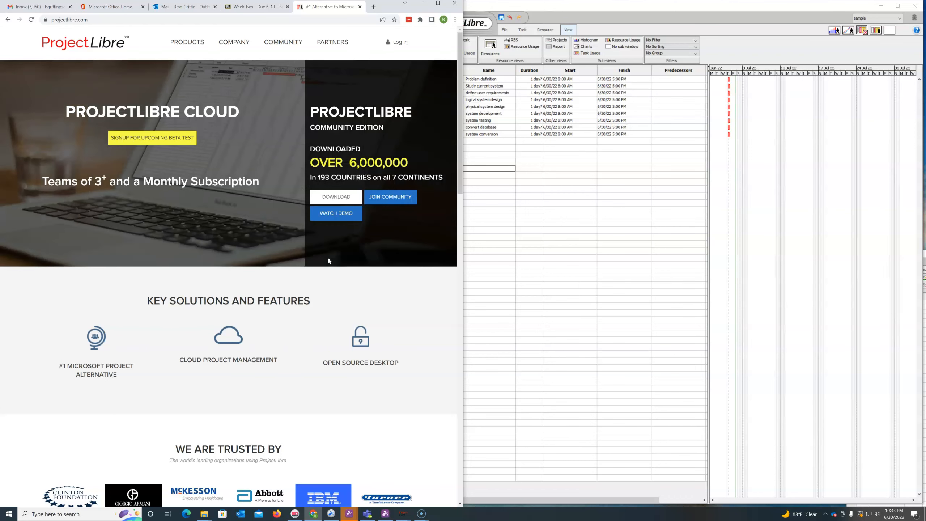
- Bring up the Week Two course page in the browser and review the Week 2 Assignment's activity and immediate predecessor table
double_click(591, 238)
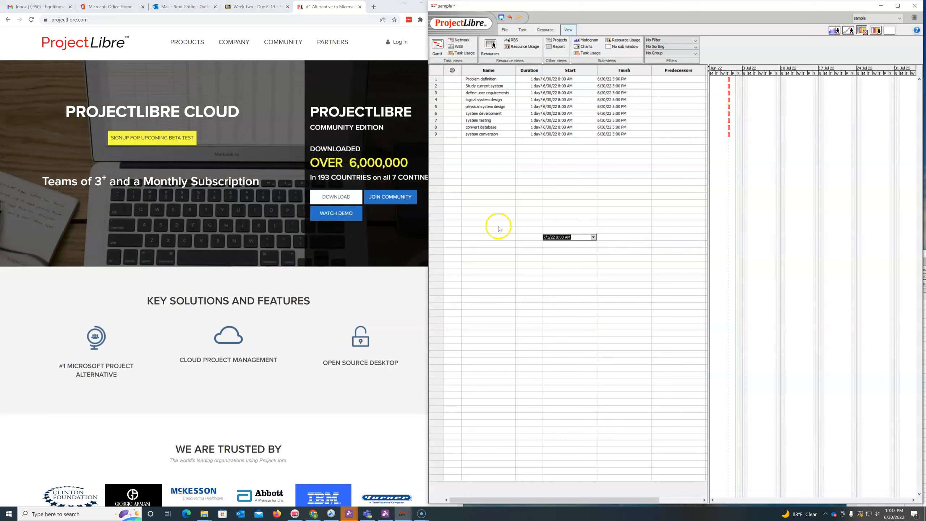
key("Escape")
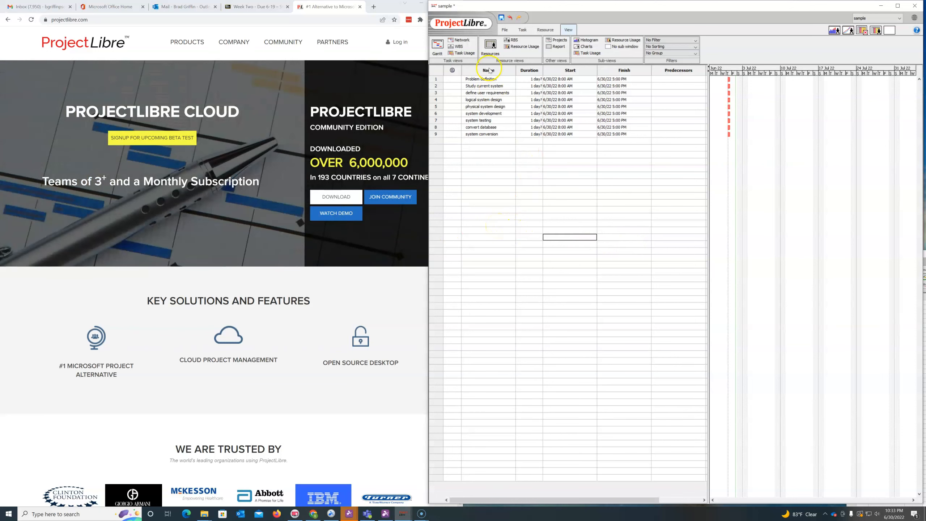
left_click(261, 7)
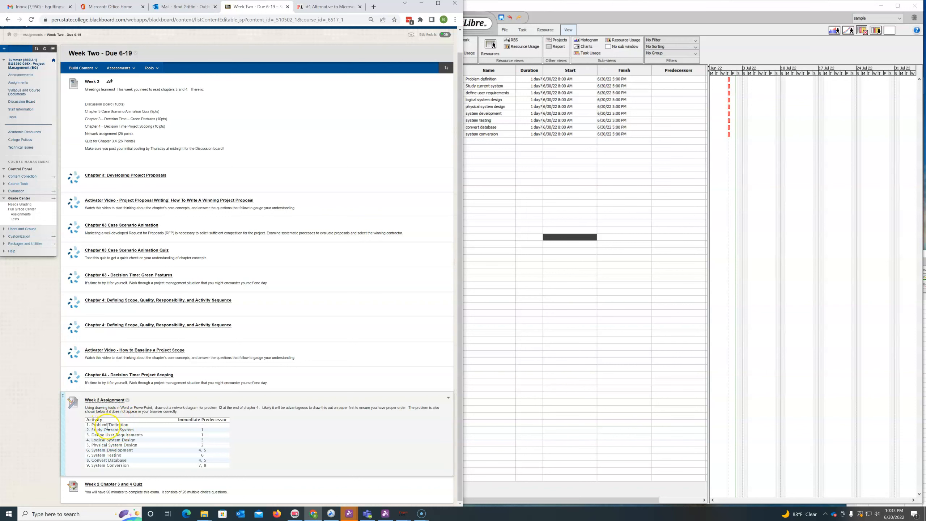
left_click(491, 284)
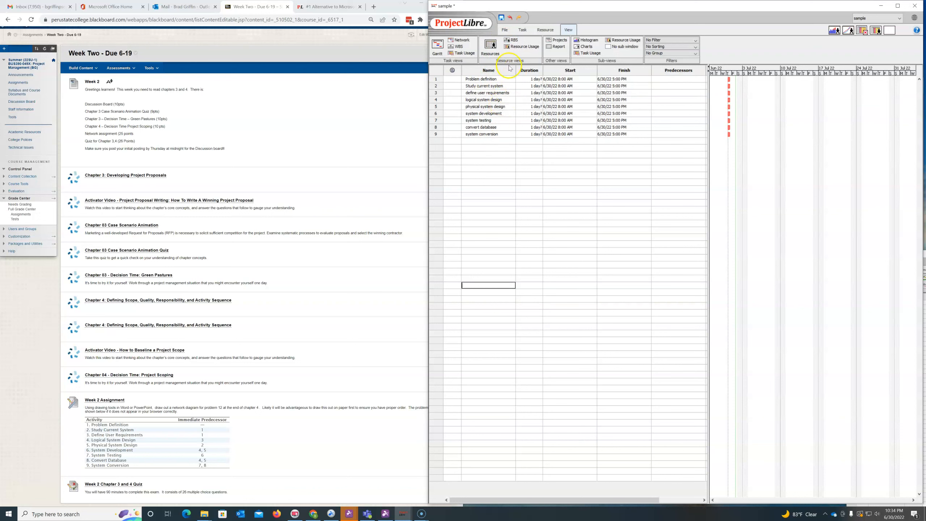
- View the unlinked tasks as a network diagram, and check the Resource Names column back in the Gantt view
left_click(468, 43)
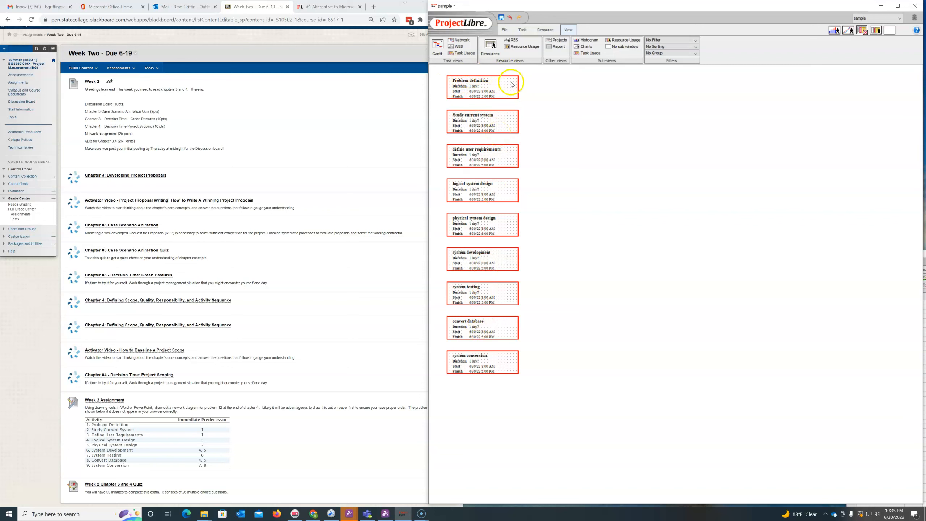
left_click(437, 46)
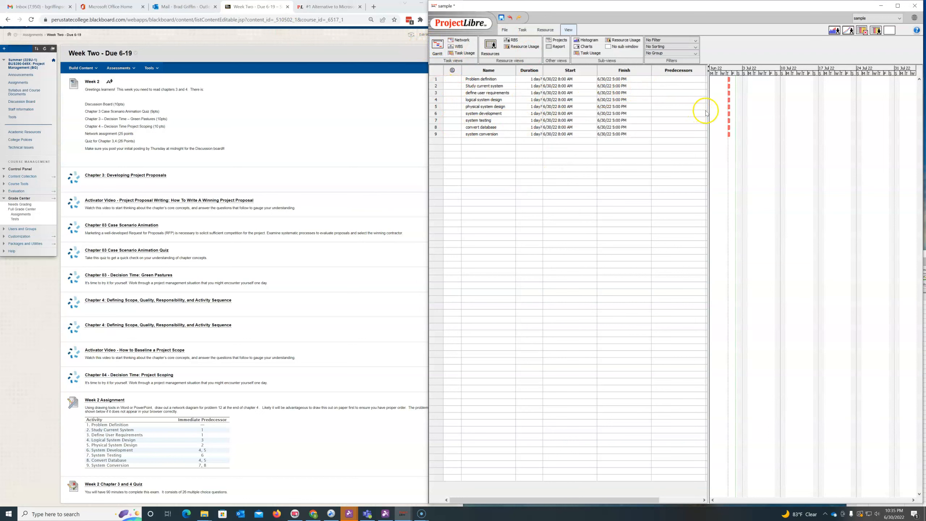
left_click_drag(708, 113, 822, 113)
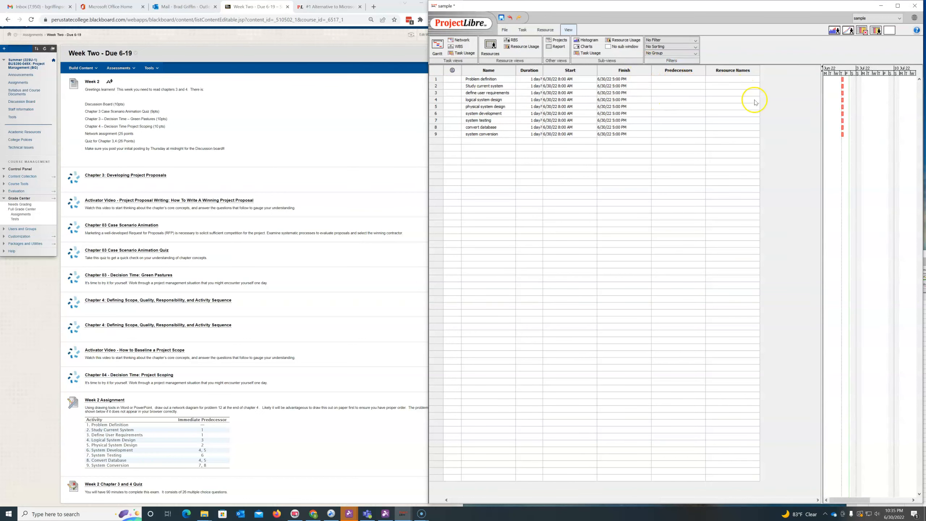
left_click_drag(823, 106, 710, 111)
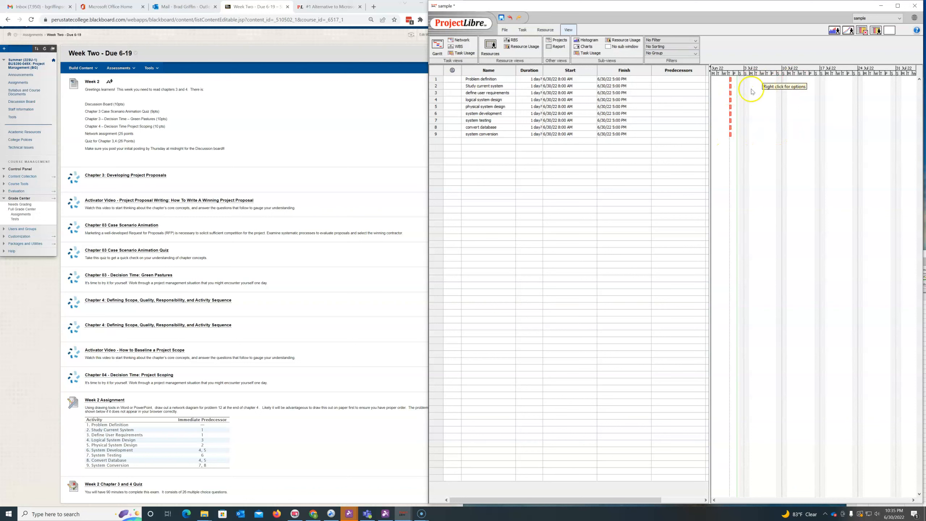
- Enter the predecessors: 1 for Study current system, 1 for define user requirements, 3 for logical system design and 2 for physical system design
left_click(667, 80)
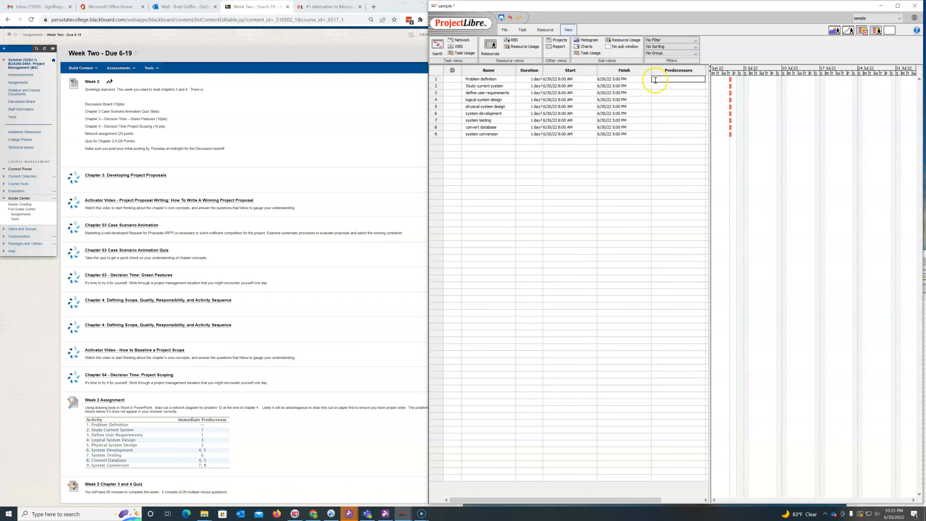
left_click(664, 86)
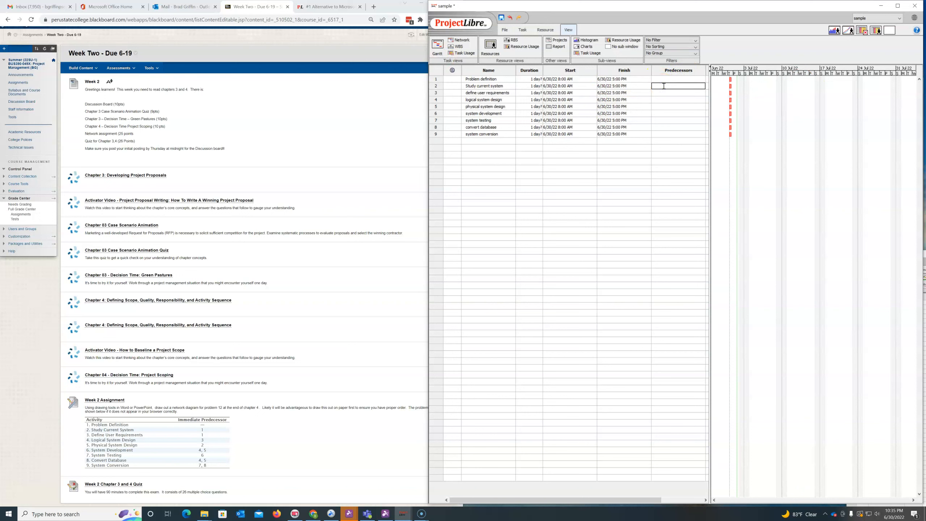
type("1")
key("Return")
type("1")
key("Return")
key("Return")
key("Return")
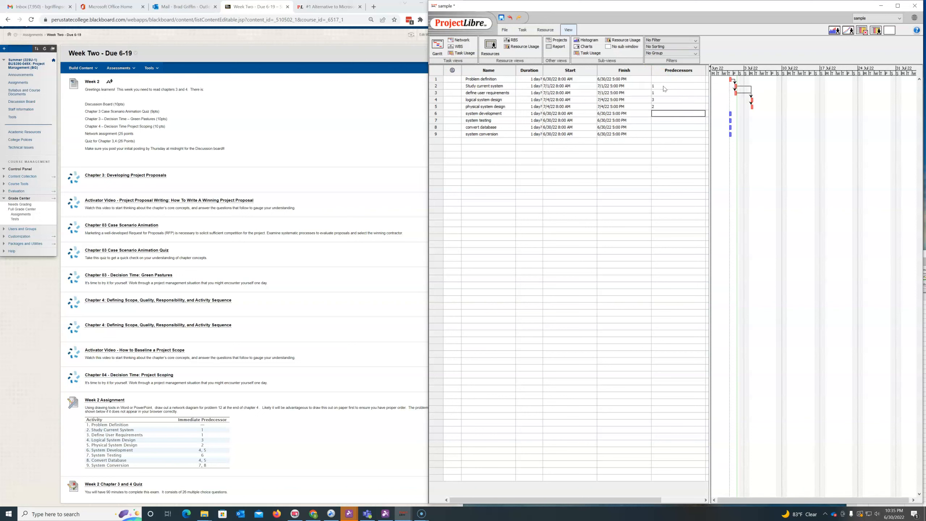
- Enter the predecessors: 4;5 for system development, 6 for system testing, 4;5 for convert database and 7;8 for system conversion
type("4;5")
key("Return")
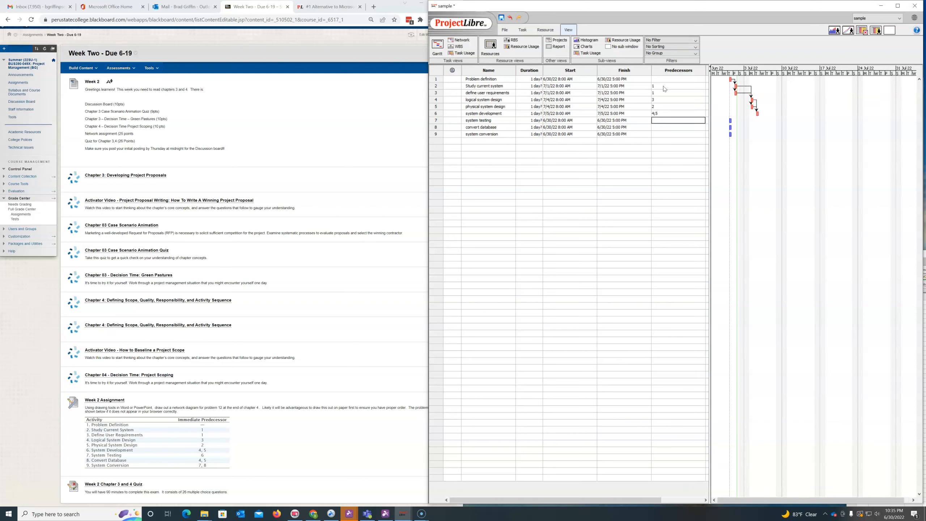
key("Return")
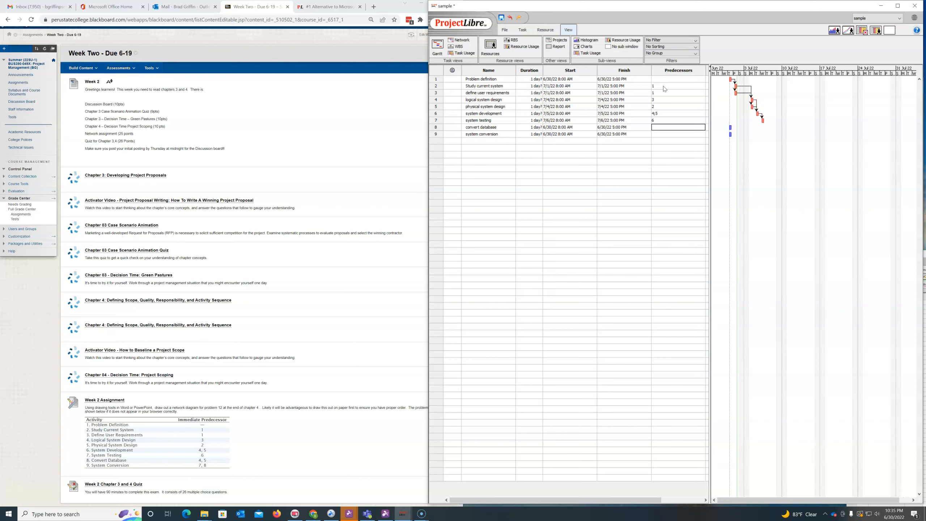
type("4;5")
key("Return")
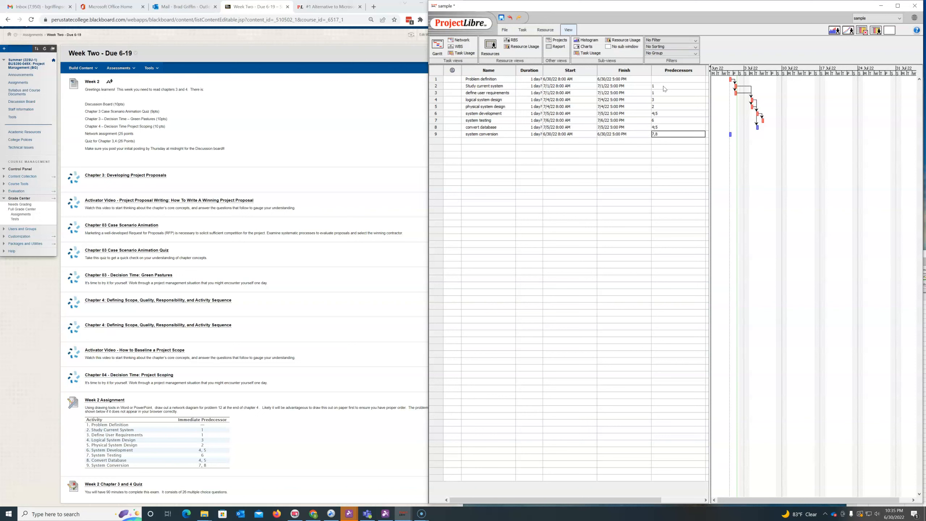
left_click(657, 143)
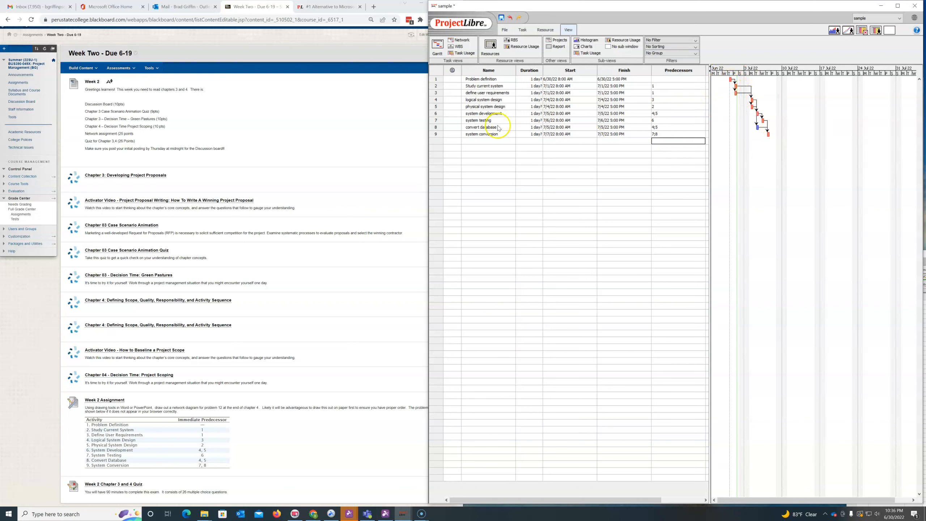
- Try a 15-day duration for the Problem definition task, and set it back to 1 day
double_click(532, 81)
key("Return")
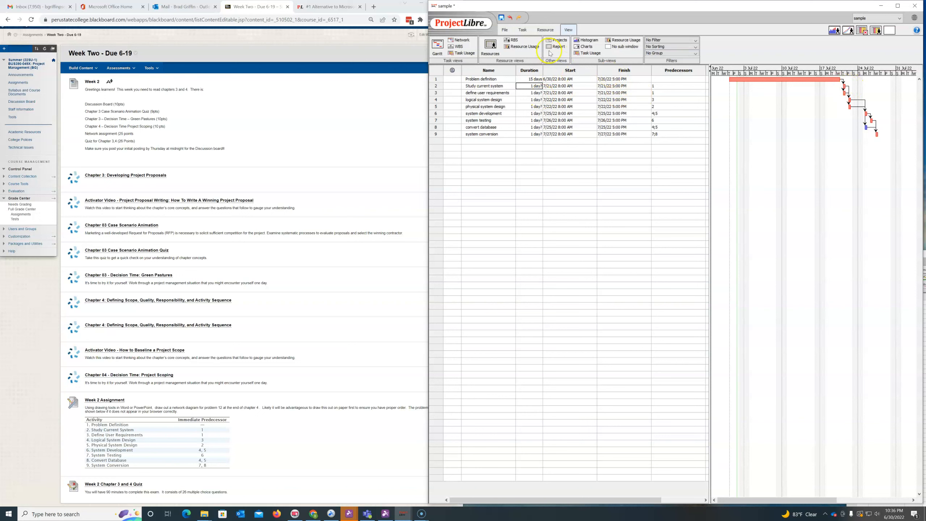
double_click(531, 79)
type("1")
key("Return")
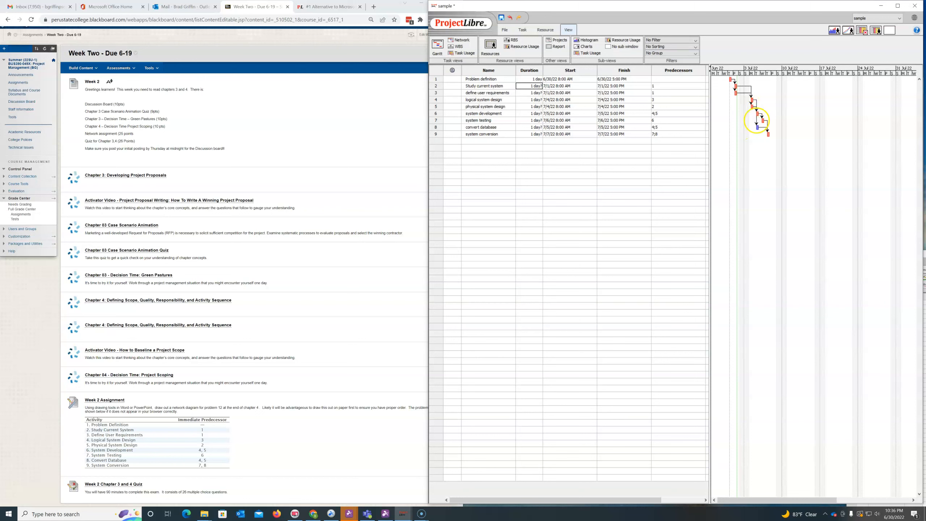
- Show the linked tasks as a network diagram and widen the project window to fit the whole diagram
right_click(758, 127)
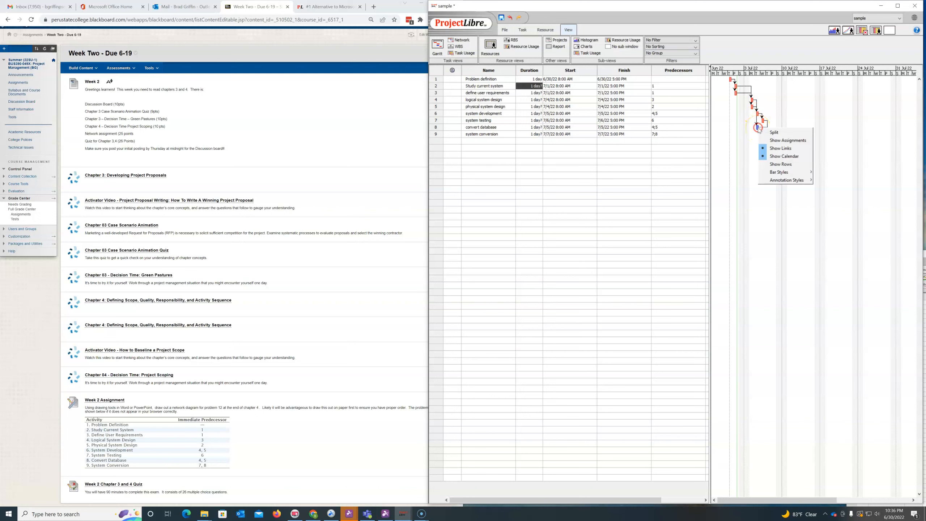
left_click(734, 192)
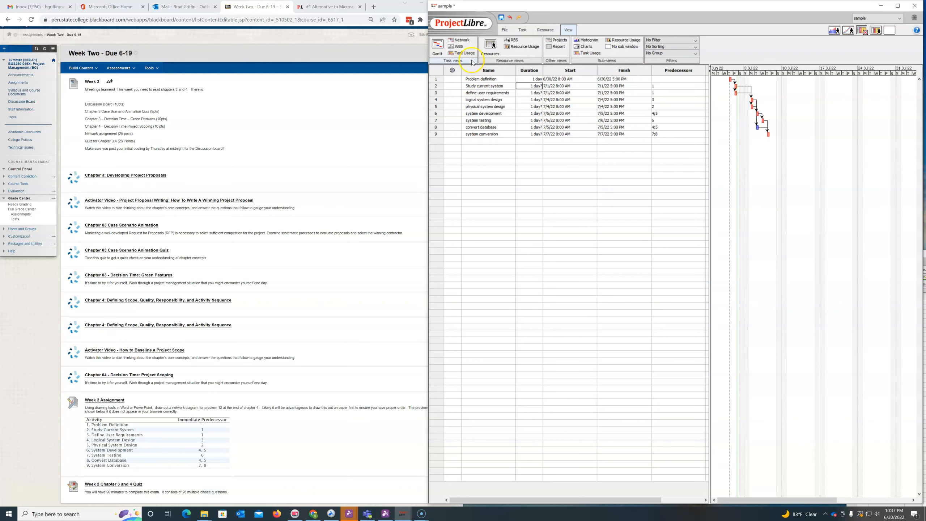
left_click(464, 41)
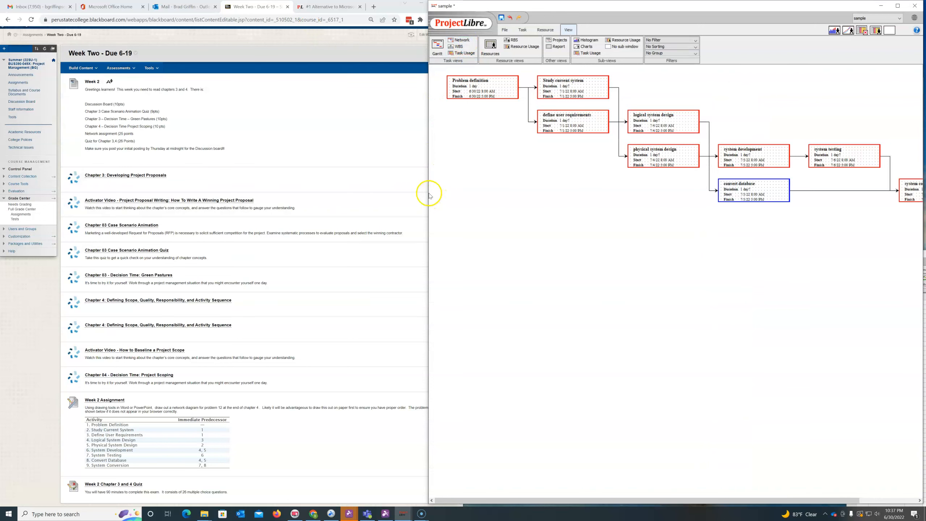
left_click_drag(427, 192, 301, 203)
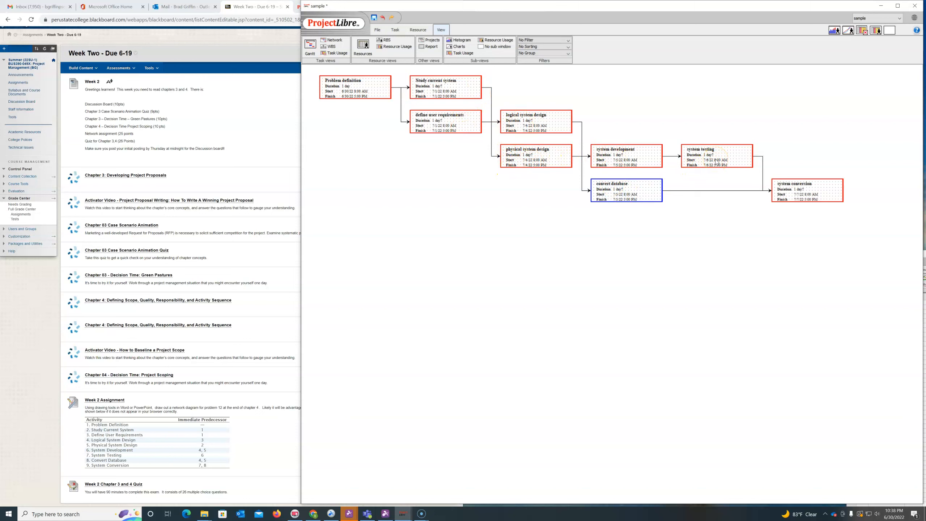
- Rearrange the network diagram, moving physical system design lower, logical system design up beside Study current system, and system development above convert database
left_click_drag(523, 157, 474, 206)
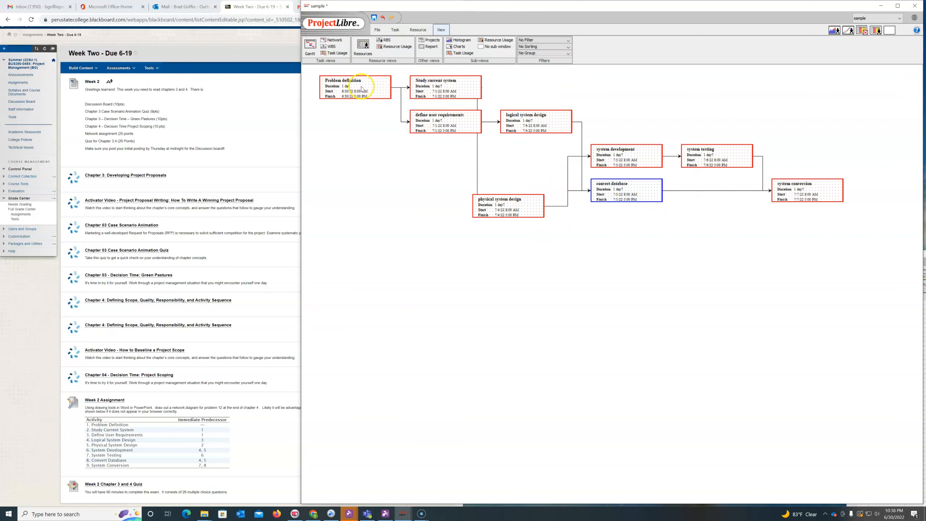
left_click(529, 121)
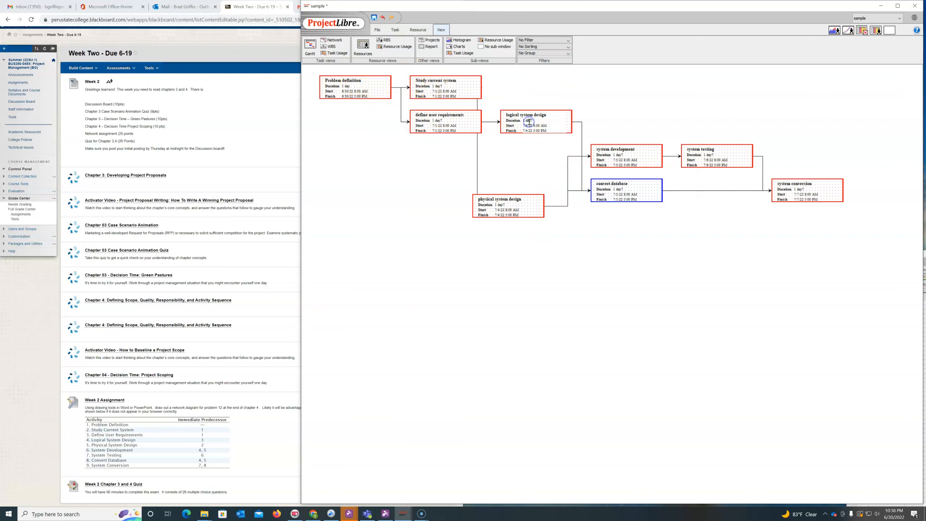
left_click(504, 112)
left_click_drag(505, 113, 528, 89)
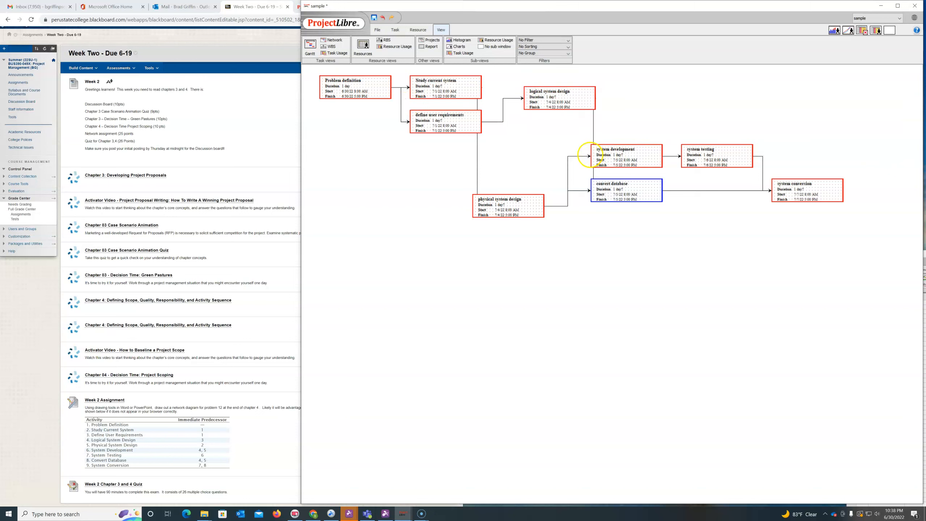
left_click_drag(591, 155, 605, 116)
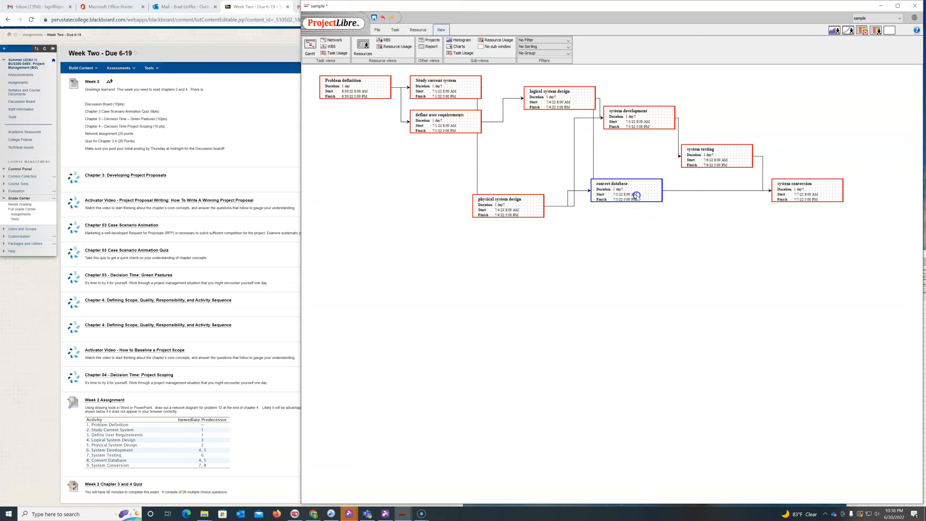
- Return to the Gantt chart and set the convert database task's duration to 5 days
left_click(311, 50)
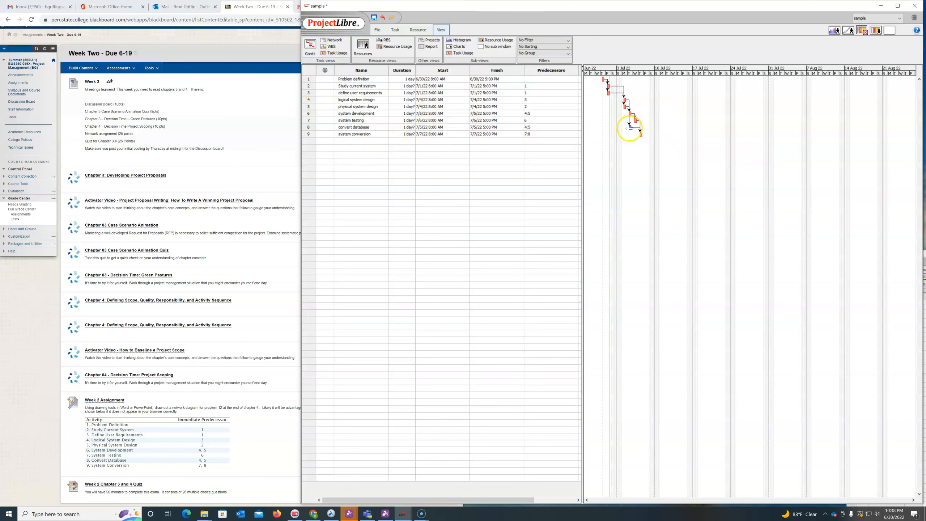
left_click(405, 128)
type("5")
key("Return")
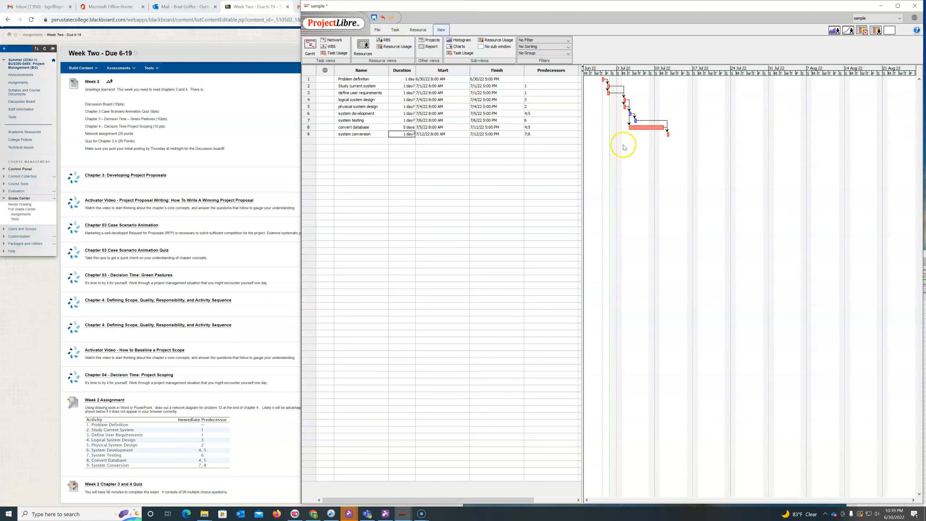
- Shorten the convert database task's duration to 4 days and finally to 2 days
double_click(405, 127)
key("Return")
left_click(406, 128)
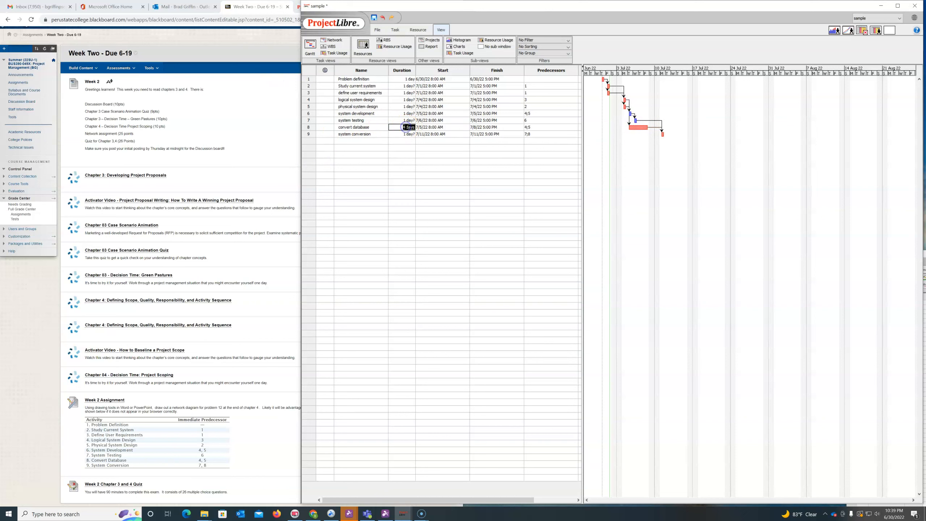
key("Return")
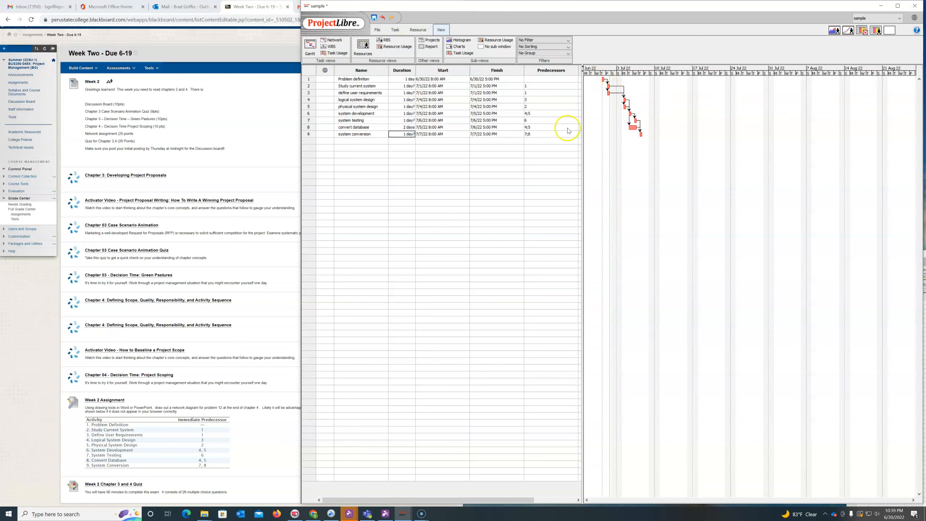
- Set the convert database task's duration to 1 day
left_click(411, 126)
type("1")
key("Return")
- Open the ProjectLibre website from the program's logo, look through its home page, and close the browser window
left_click(333, 22)
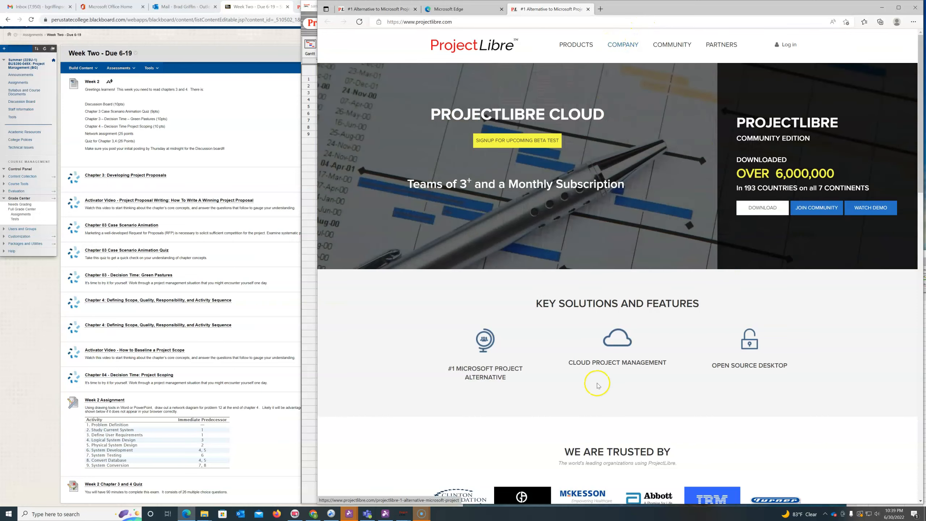
scroll(605, 401, "down", 6)
scroll(611, 409, "down", 10)
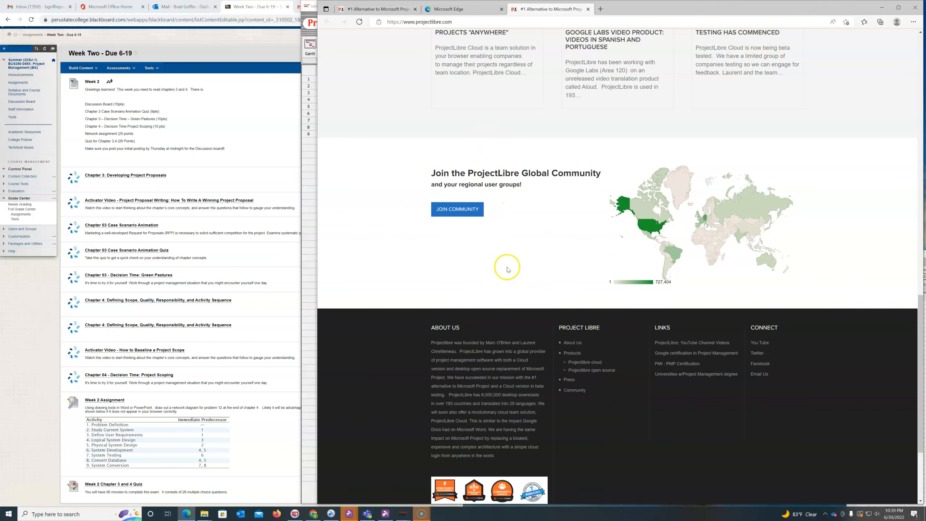
scroll(507, 269, "up", 15)
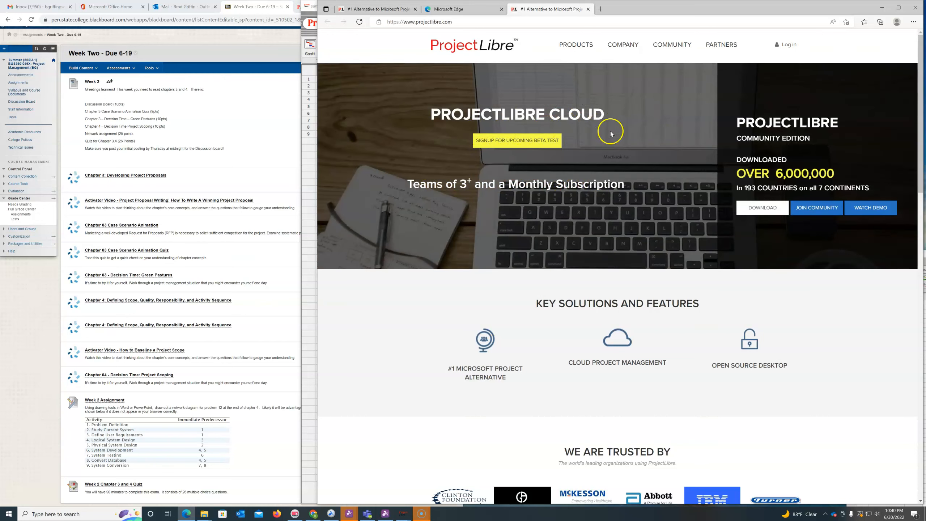
left_click(915, 7)
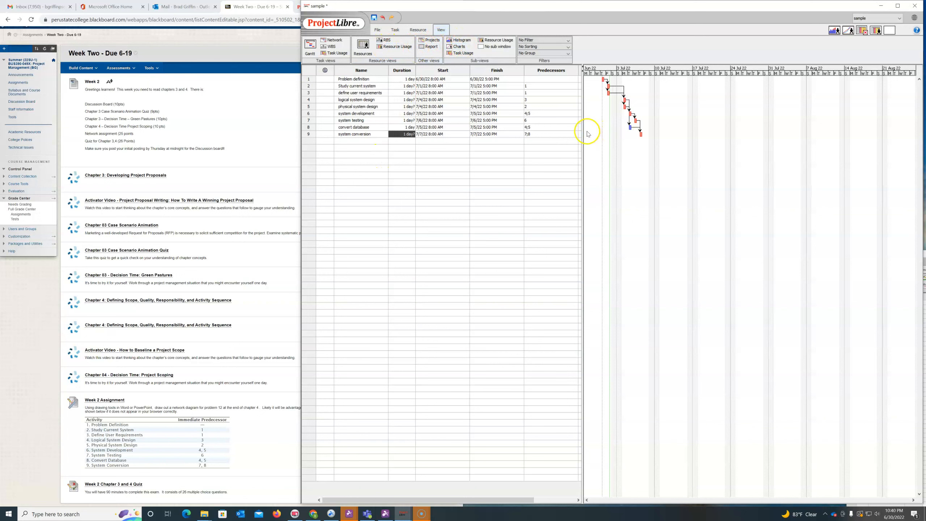
- Widen the task table to reveal the Resource Names column, and view the project's WBS and task usage
left_click_drag(584, 130, 633, 131)
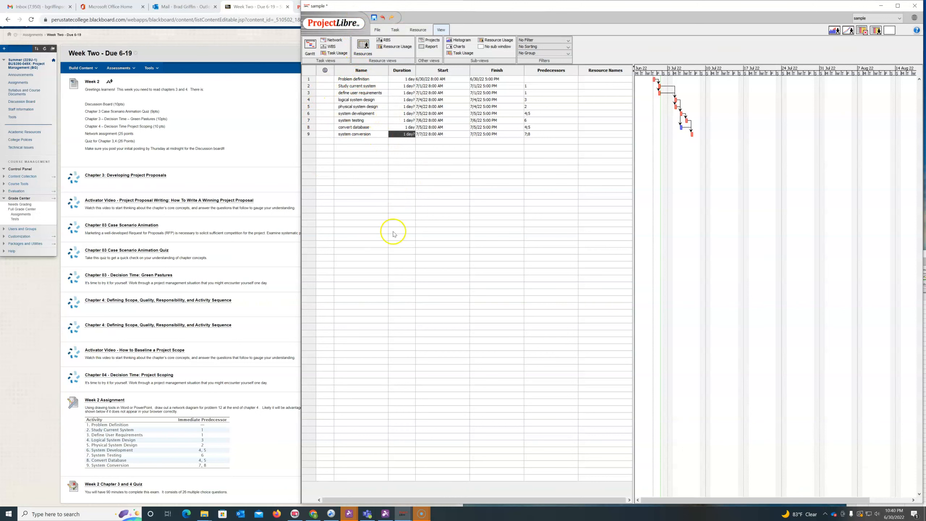
left_click(331, 47)
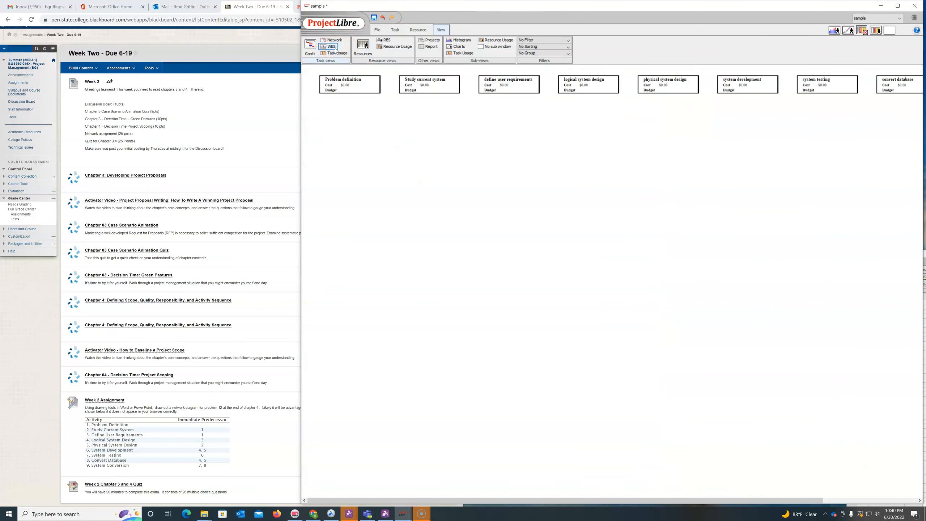
left_click(333, 53)
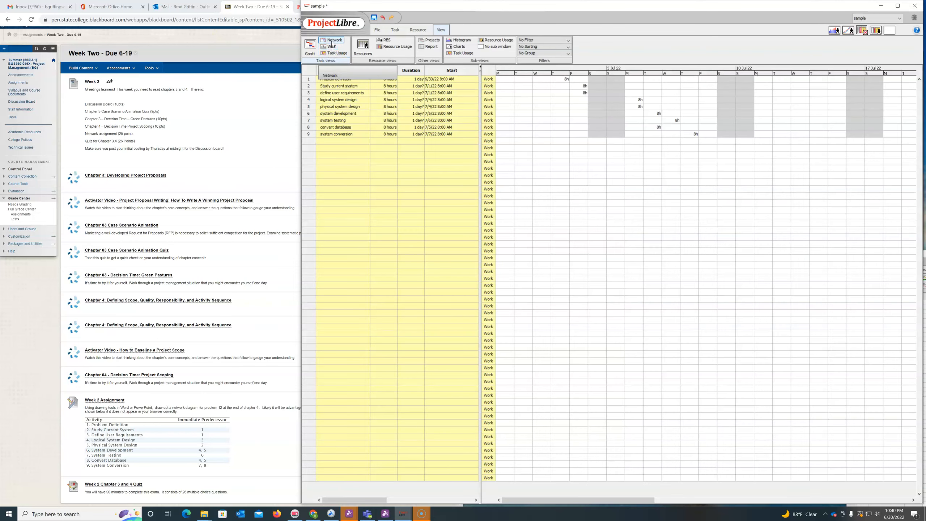
- Show the network diagram, compare it with the Gantt chart, and return to the network diagram
left_click(332, 43)
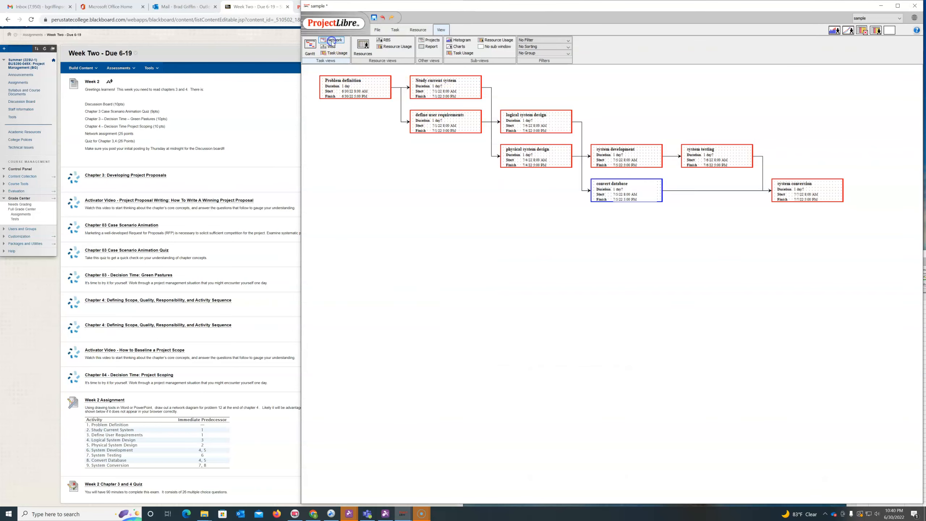
left_click(310, 47)
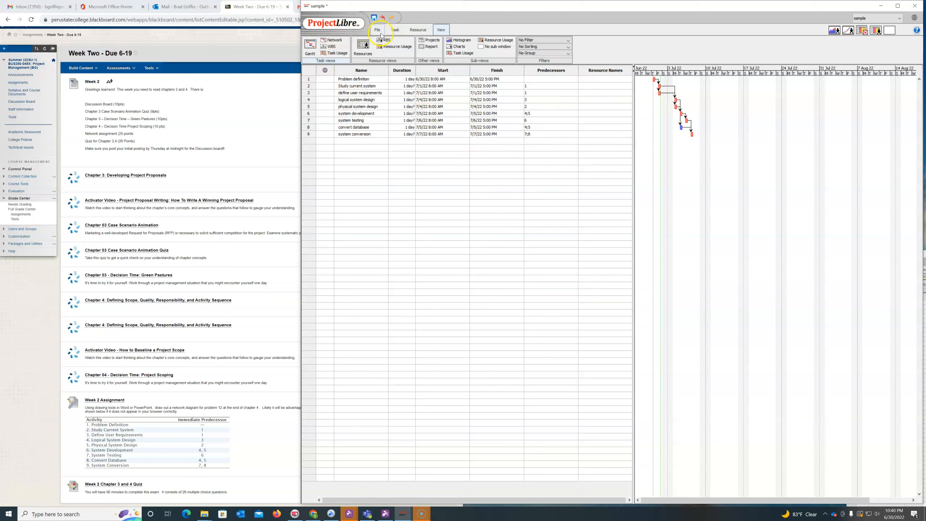
left_click(334, 41)
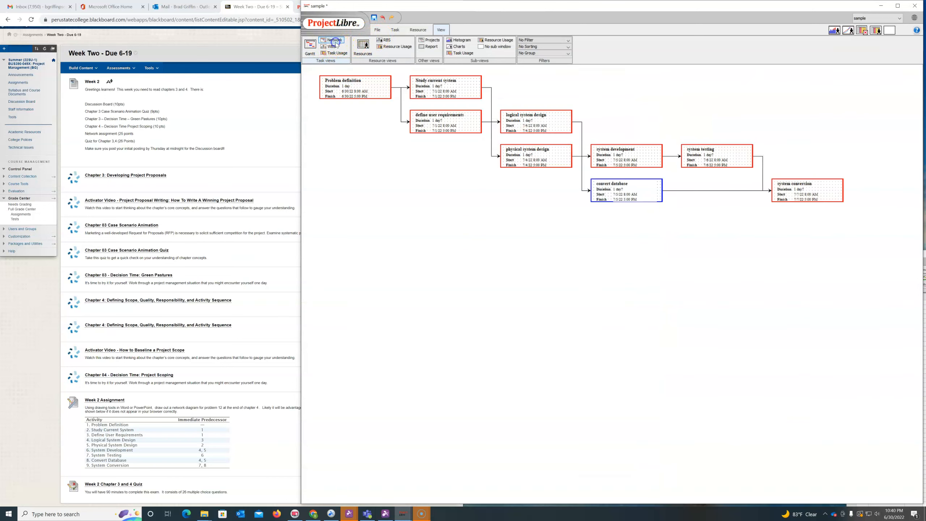